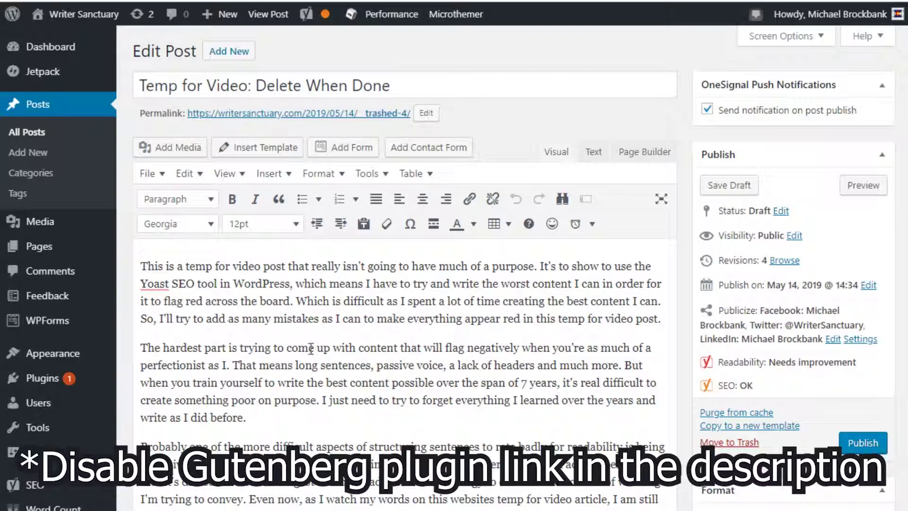
Look through the draft post's text down to its conclusion and expand the Yoast Readability analysis to examine the listed problems
{"action": "scroll", "coordinate": [255, 287], "scroll_direction": "down", "scroll_amount": 2}
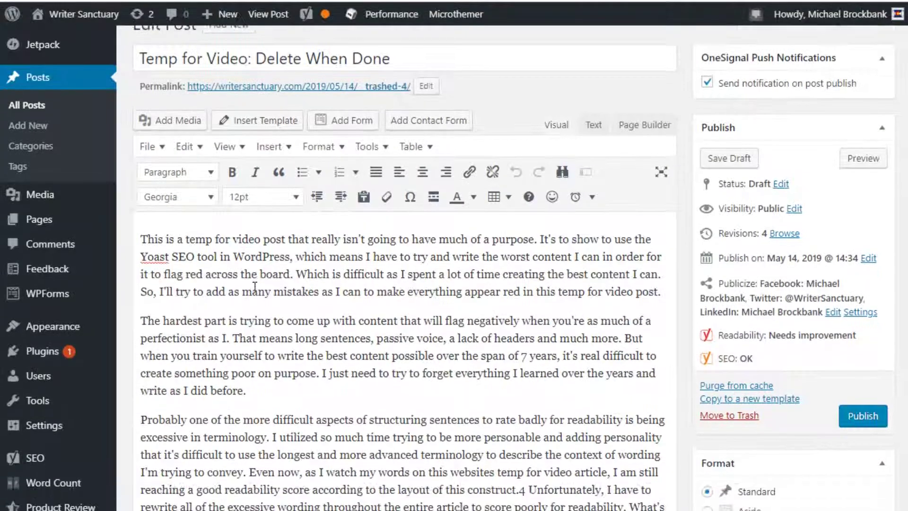
{"action": "scroll", "coordinate": [255, 287], "scroll_direction": "down", "scroll_amount": 8}
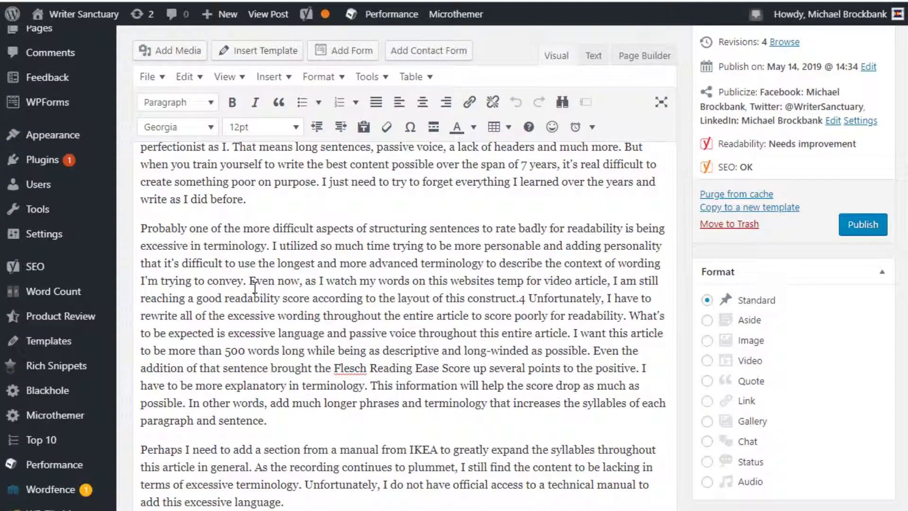
{"action": "scroll", "coordinate": [255, 287], "scroll_direction": "down", "scroll_amount": 11}
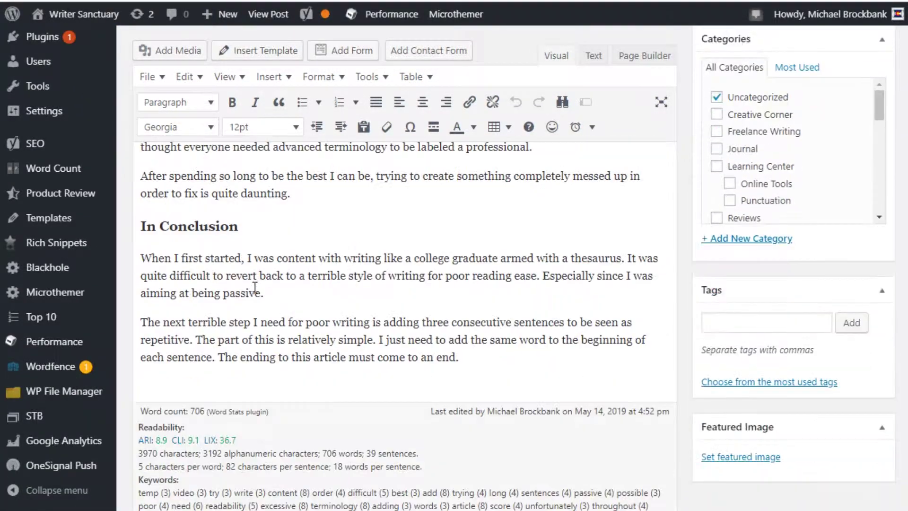
{"action": "scroll", "coordinate": [255, 287], "scroll_direction": "up", "scroll_amount": 6}
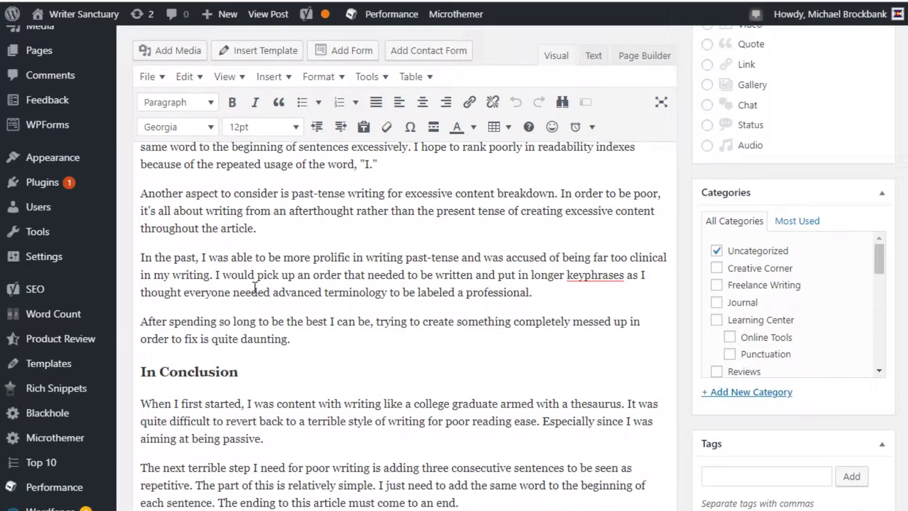
{"action": "scroll", "coordinate": [255, 288], "scroll_direction": "up", "scroll_amount": 14}
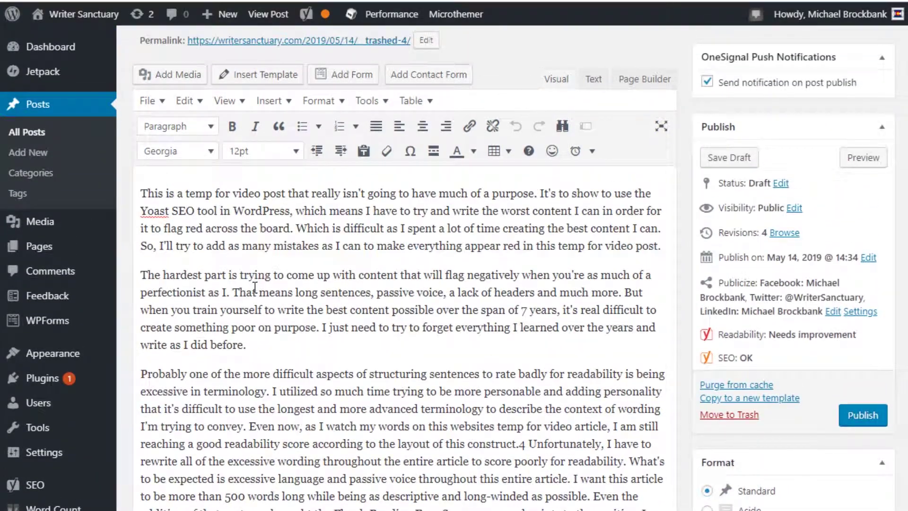
{"action": "scroll", "coordinate": [255, 287], "scroll_direction": "down", "scroll_amount": 20}
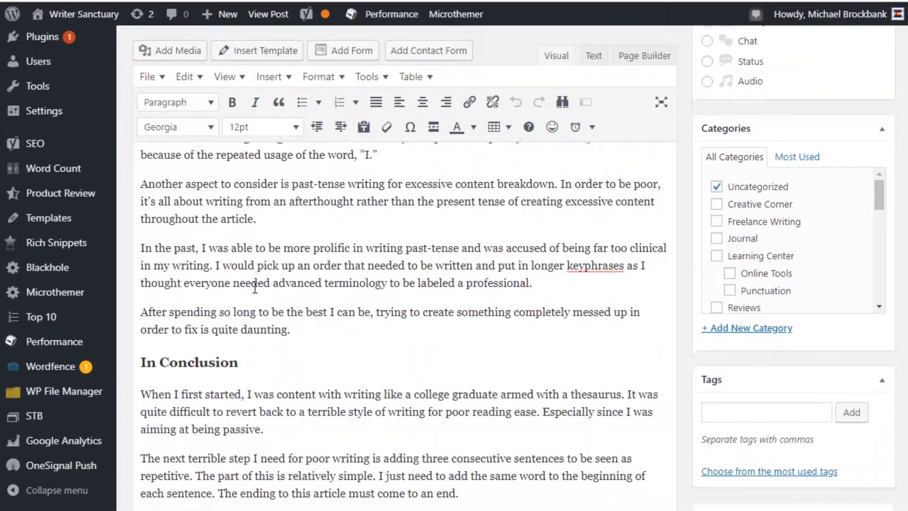
{"action": "scroll", "coordinate": [254, 287], "scroll_direction": "down", "scroll_amount": 16}
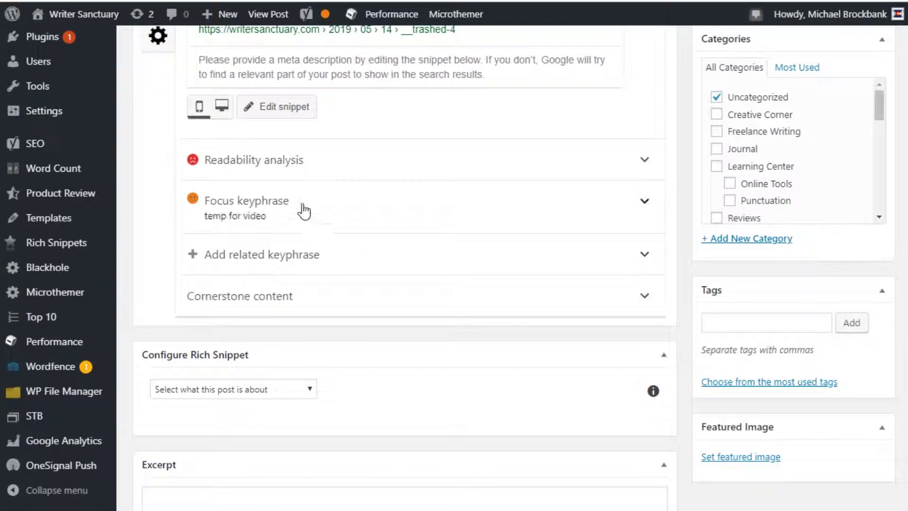
{"action": "left_click", "coordinate": [318, 168]}
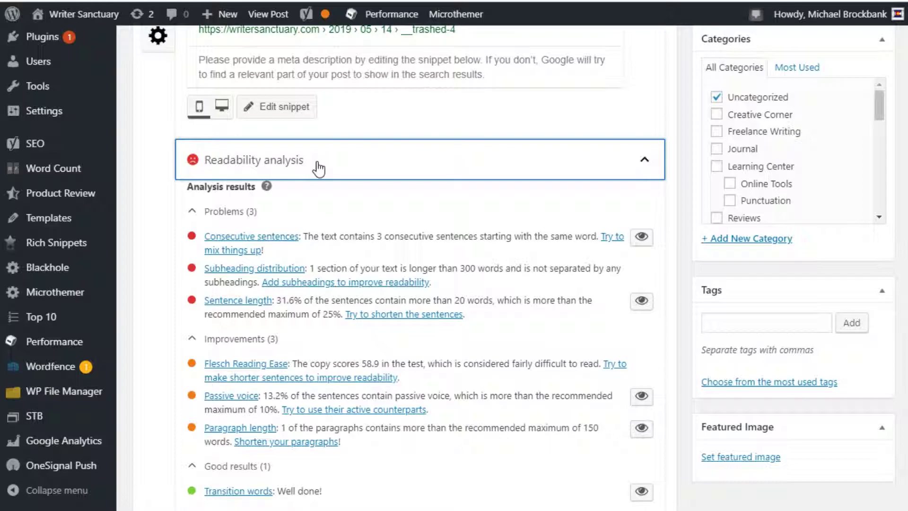
{"action": "scroll", "coordinate": [359, 253], "scroll_direction": "down", "scroll_amount": 2}
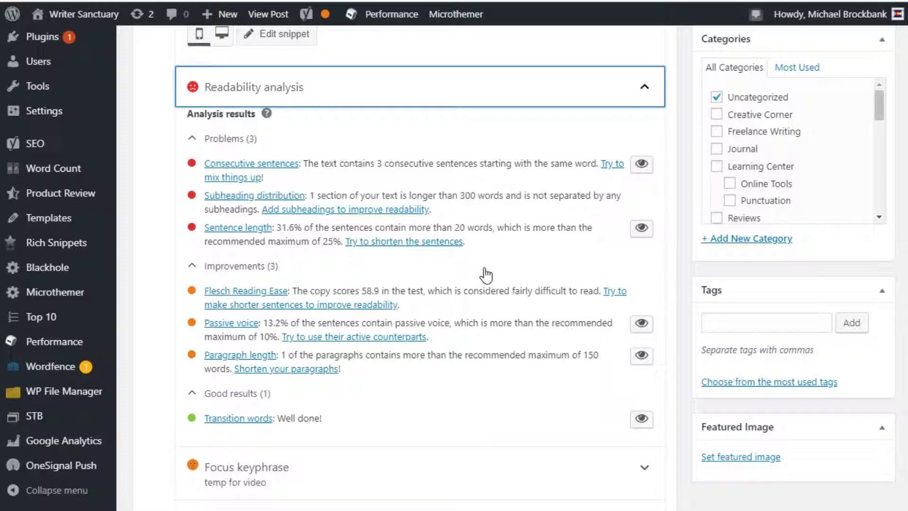
{"action": "left_click", "coordinate": [533, 238]}
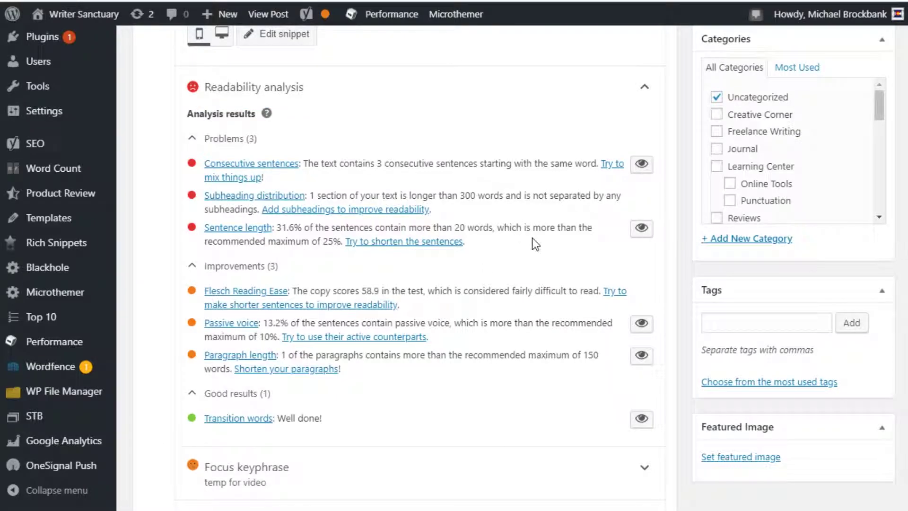
Highlight the consecutive sentences problem in the text and rewrite the flagged sentences so they do not all start with "I"
{"action": "left_click", "coordinate": [642, 165]}
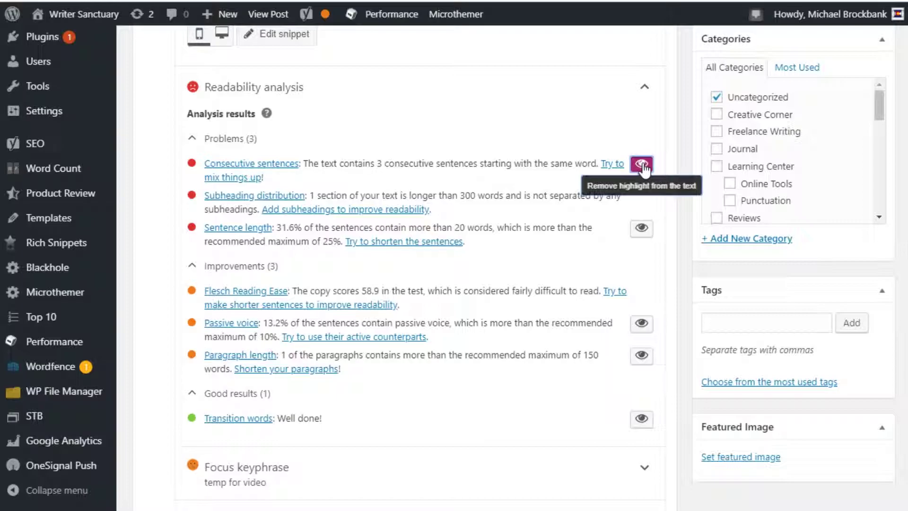
{"action": "scroll", "coordinate": [556, 198], "scroll_direction": "up", "scroll_amount": 20}
{"action": "scroll", "coordinate": [548, 202], "scroll_direction": "up", "scroll_amount": 5}
{"action": "scroll", "coordinate": [547, 202], "scroll_direction": "down", "scroll_amount": 5}
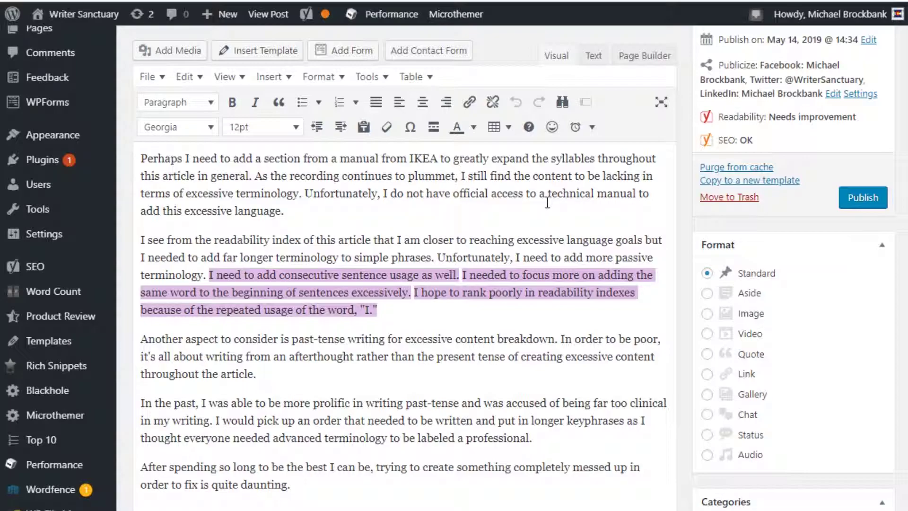
{"action": "left_click", "coordinate": [467, 276]}
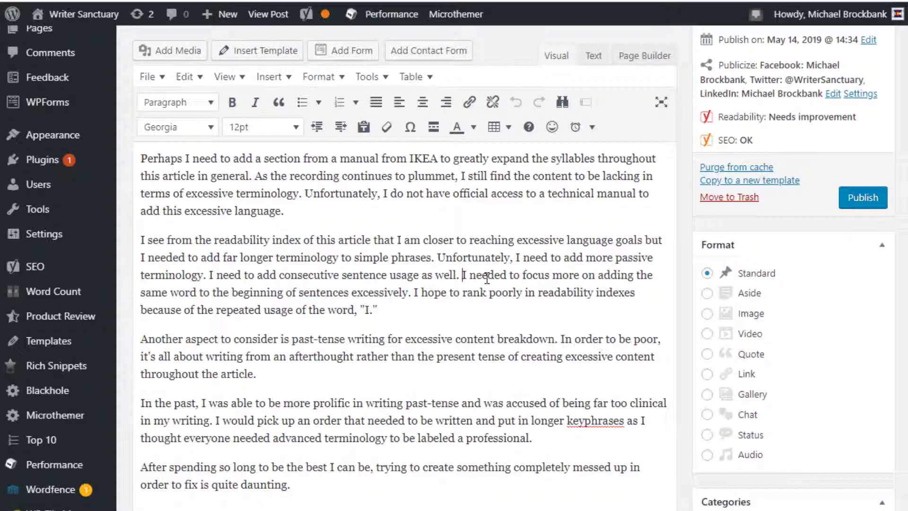
Recheck the consecutive sentences result in the Readability analysis
{"action": "scroll", "coordinate": [558, 354], "scroll_direction": "down", "scroll_amount": 8}
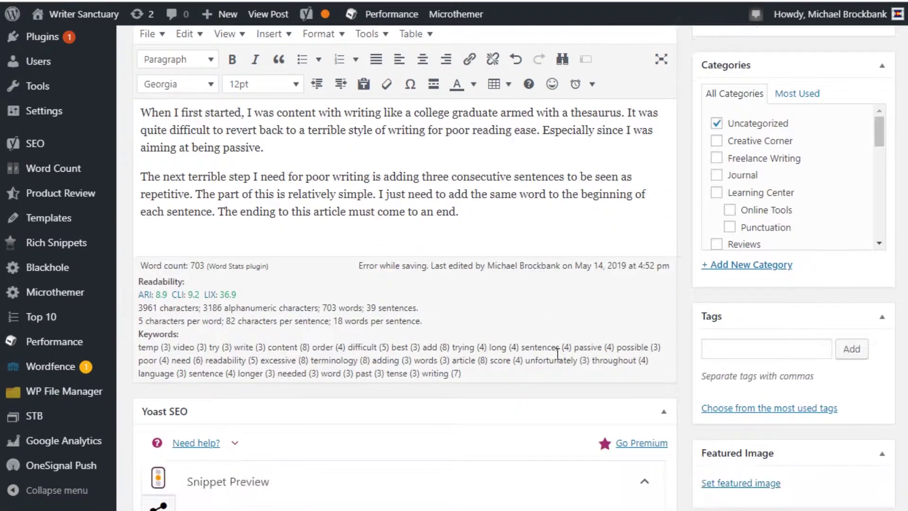
{"action": "scroll", "coordinate": [558, 353], "scroll_direction": "down", "scroll_amount": 15}
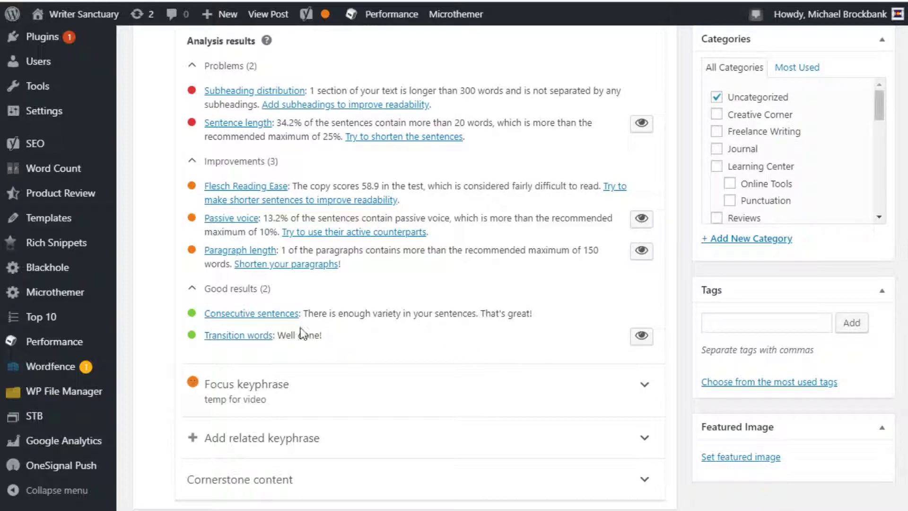
{"action": "left_click_drag", "start_coordinate": [320, 314], "coordinate": [166, 330]}
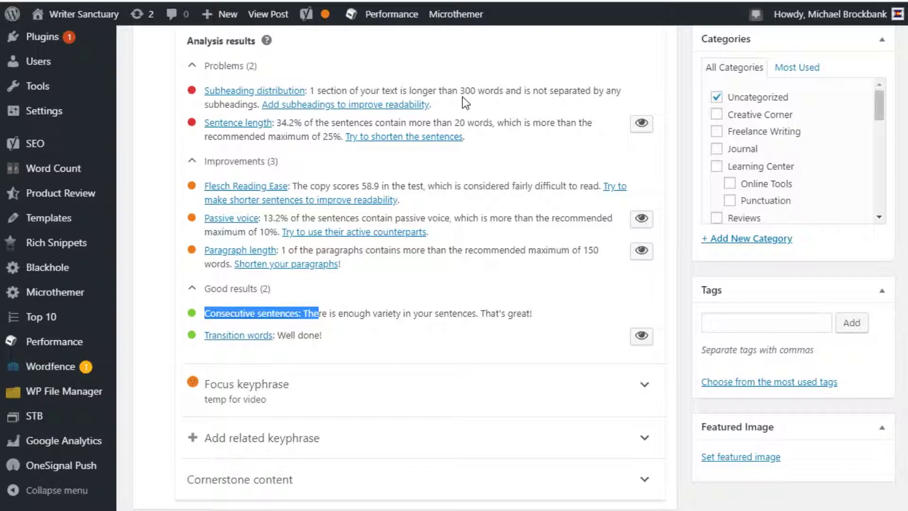
Delete the stray "4" after "construct." and start a new paragraph at "Unfortunately, I have to rewrite"
{"action": "scroll", "coordinate": [466, 103], "scroll_direction": "up", "scroll_amount": 20}
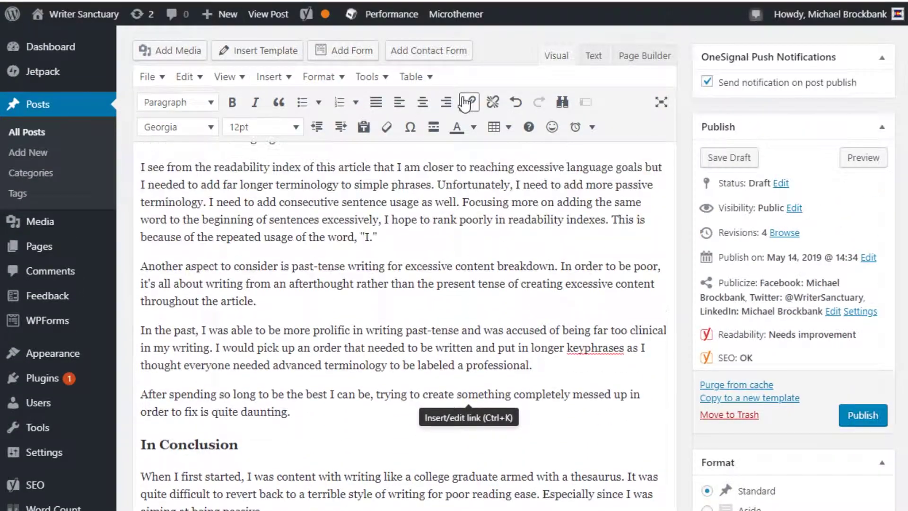
{"action": "scroll", "coordinate": [466, 102], "scroll_direction": "up", "scroll_amount": 3}
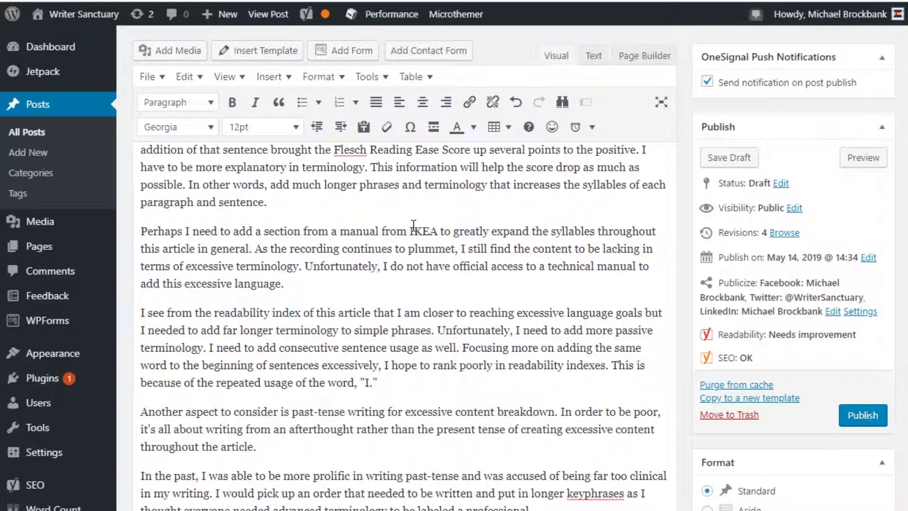
{"action": "scroll", "coordinate": [414, 226], "scroll_direction": "up", "scroll_amount": 5}
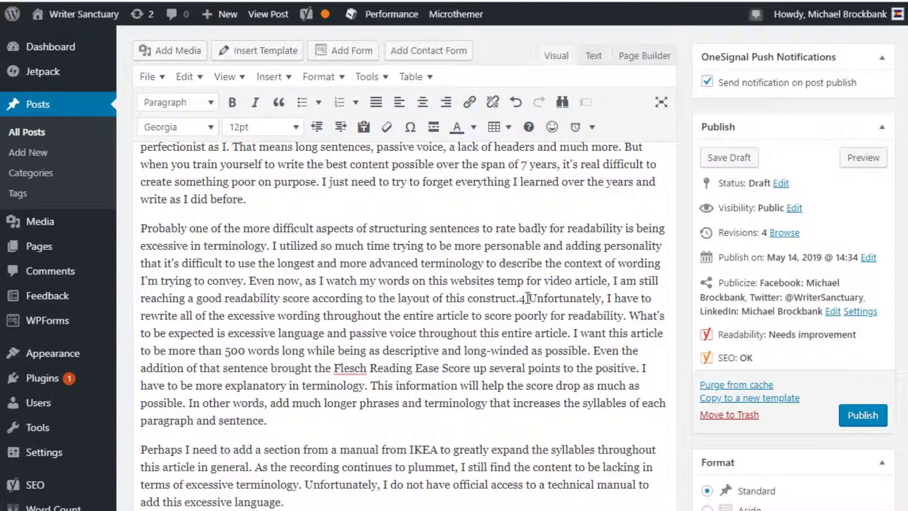
{"action": "key", "text": "BackSpace"}
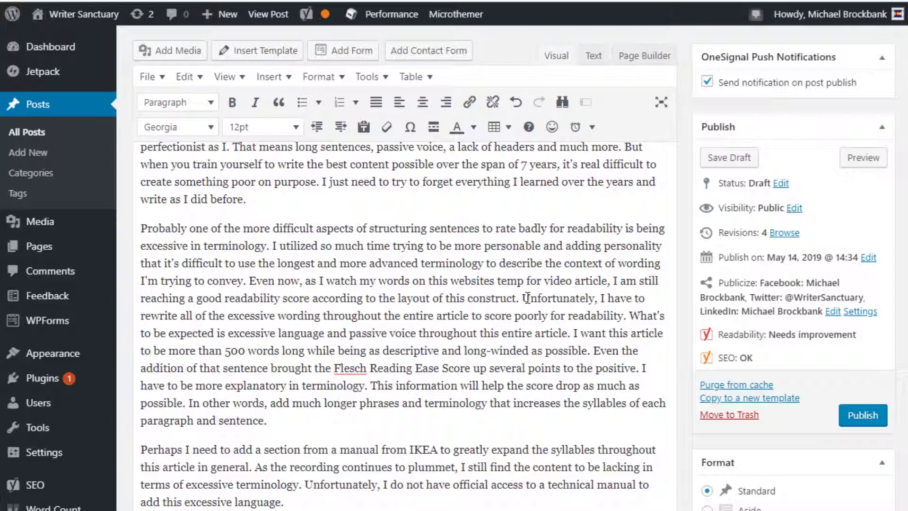
{"action": "key", "text": "Return"}
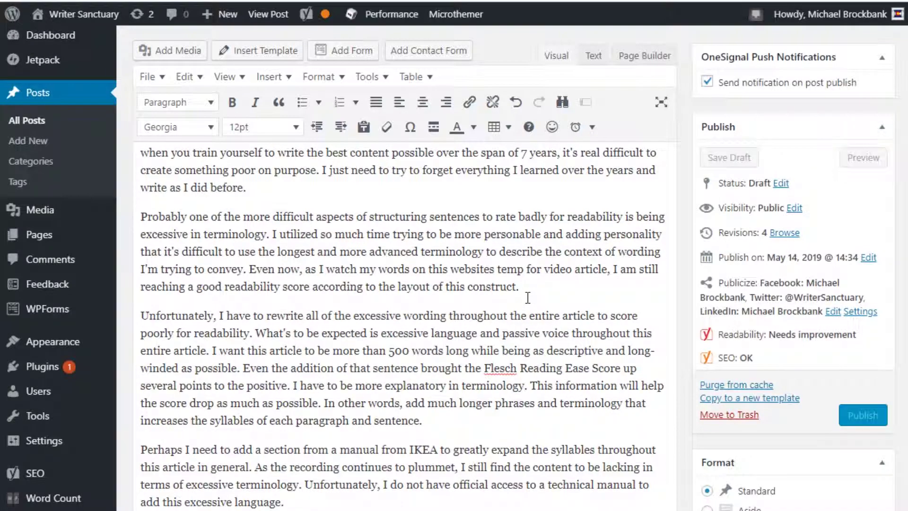
In the post's HTML source, insert an empty h3 tag pair above the paragraph starting "Unfortunately, I have to rewrite"
{"action": "scroll", "coordinate": [528, 297], "scroll_direction": "down", "scroll_amount": 3}
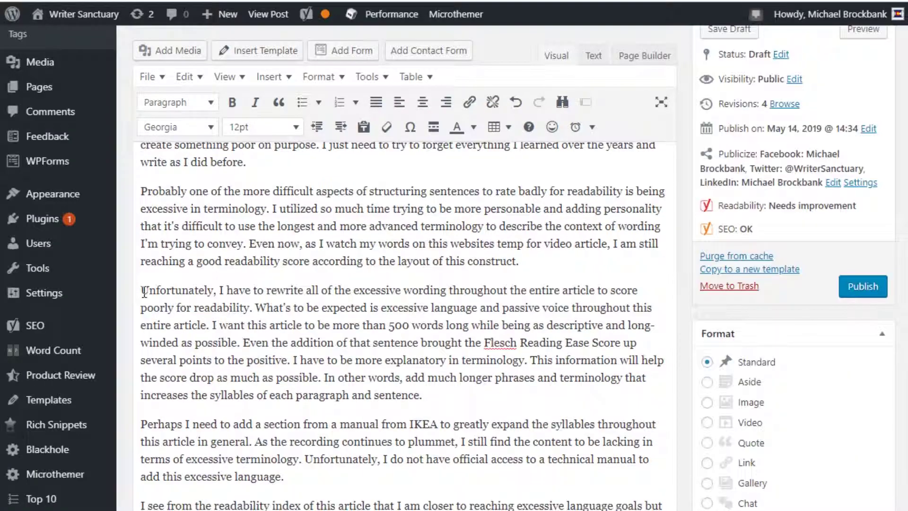
{"action": "left_click", "coordinate": [593, 56]}
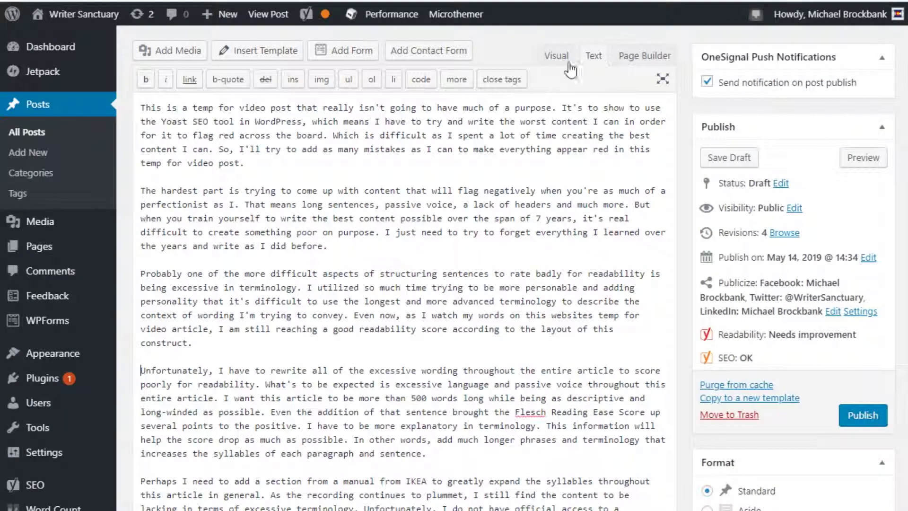
{"action": "left_click", "coordinate": [175, 358]}
{"action": "type", "text": "<h3>,/h3>"}
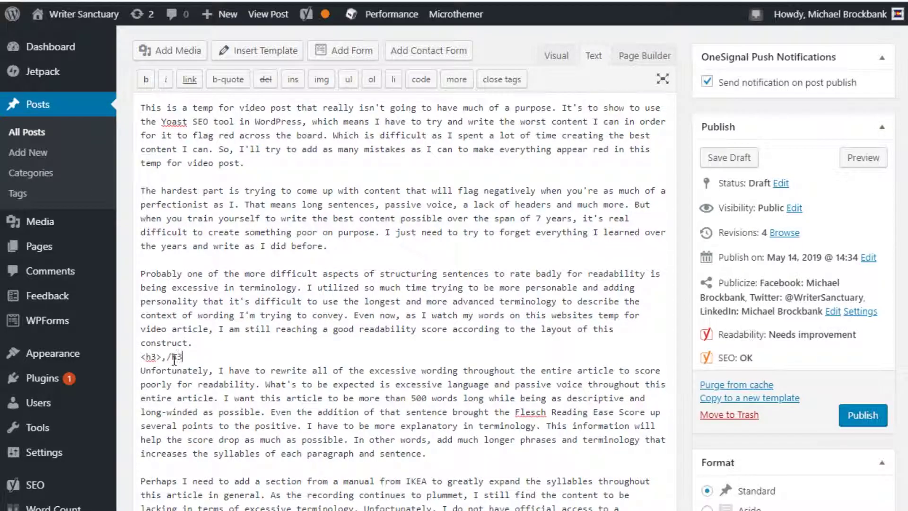
{"action": "key", "text": "Left"}
{"action": "key", "text": "Left"}
{"action": "key", "text": "Left"}
{"action": "key", "text": "Left"}
{"action": "key", "text": "BackSpace"}
{"action": "type", "text": "<h3>"}
Enter "Trying to Reach Poor Readability" as the text of the new h3 heading and return to the visual view
{"action": "type", "text": "Trying "}
{"action": "type", "text": "to Reach Poor "}
{"action": "type", "text": "Readability"}
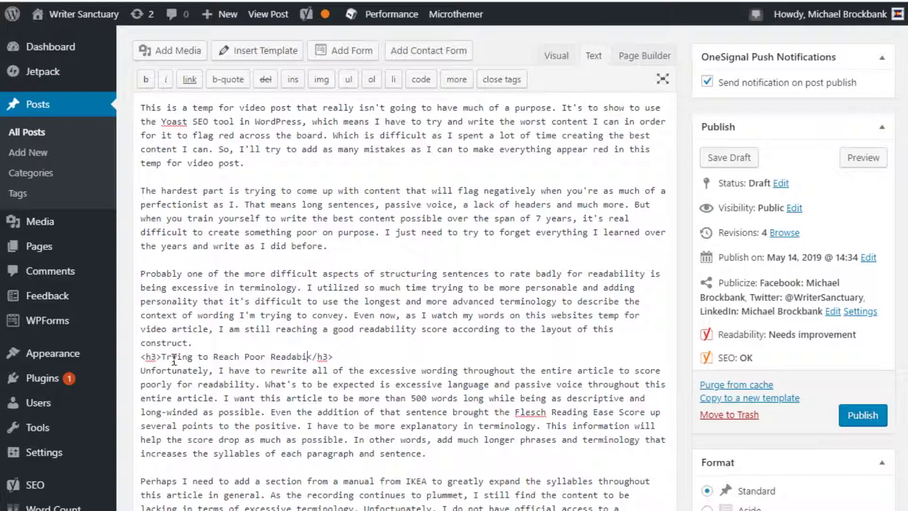
{"action": "left_click_drag", "start_coordinate": [141, 353], "coordinate": [368, 353]}
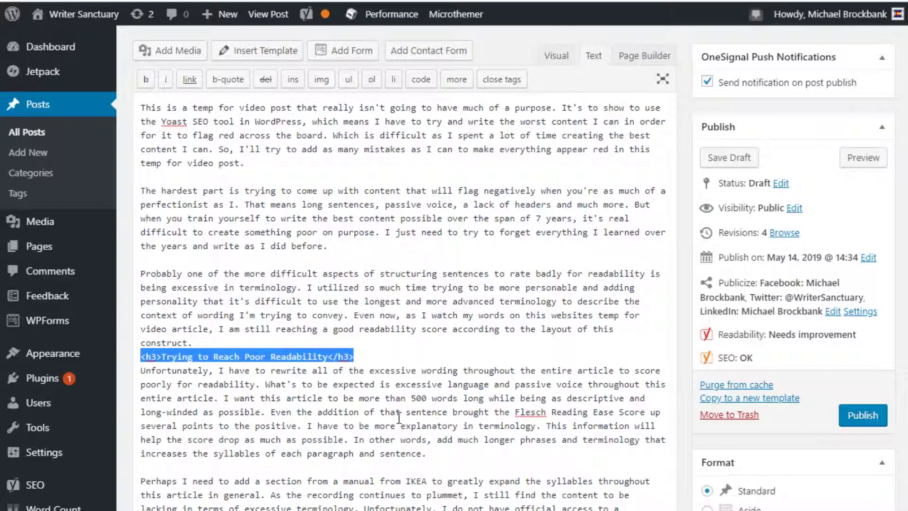
{"action": "left_click", "coordinate": [556, 57]}
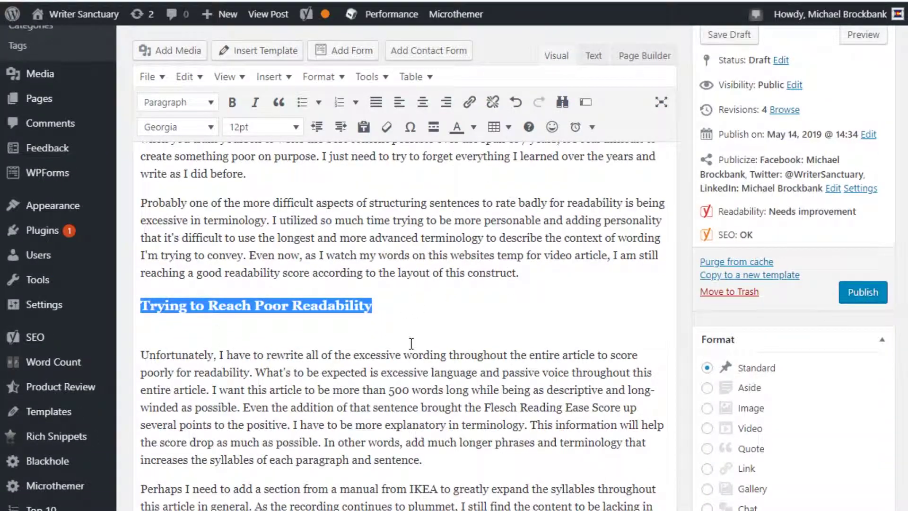
Recheck the subheading distribution and paragraph length results in the Readability analysis
{"action": "scroll", "coordinate": [475, 373], "scroll_direction": "down", "scroll_amount": 10}
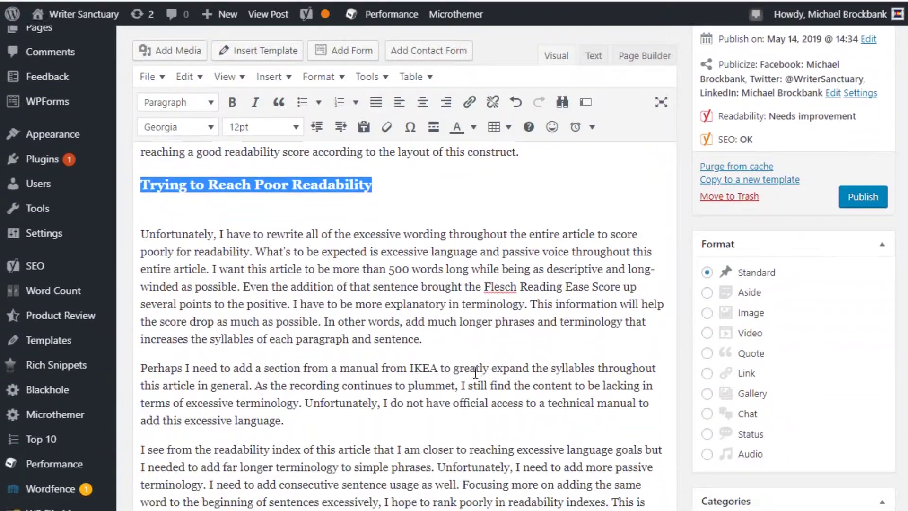
{"action": "scroll", "coordinate": [474, 373], "scroll_direction": "down", "scroll_amount": 10}
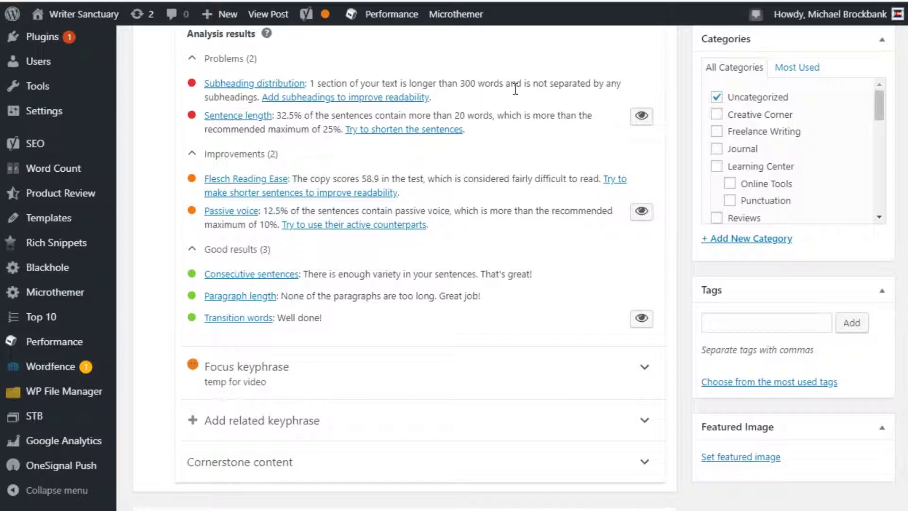
{"action": "scroll", "coordinate": [495, 176], "scroll_direction": "up", "scroll_amount": 15}
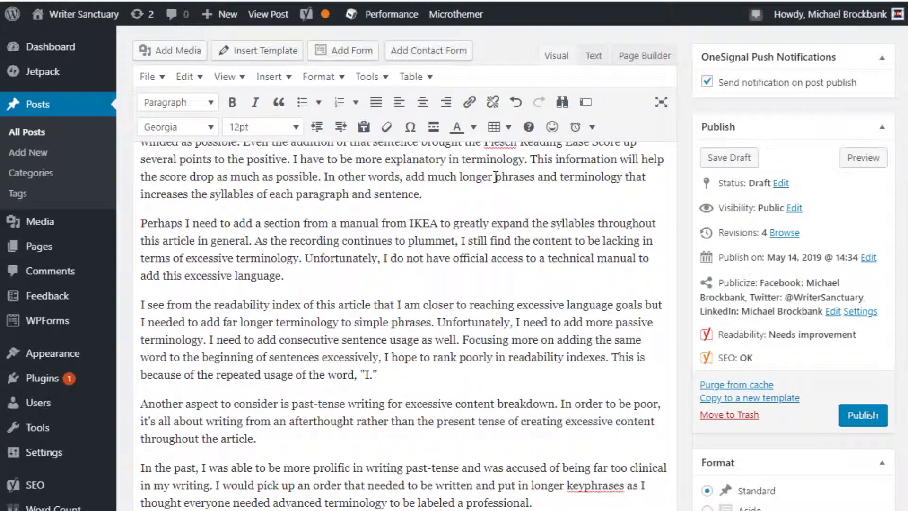
In the post's HTML source, insert an empty h3 tag pair before the paragraph starting "Another aspect to consider"
{"action": "scroll", "coordinate": [495, 176], "scroll_direction": "up", "scroll_amount": 5}
{"action": "scroll", "coordinate": [495, 176], "scroll_direction": "down", "scroll_amount": 6}
{"action": "scroll", "coordinate": [495, 176], "scroll_direction": "down", "scroll_amount": 1}
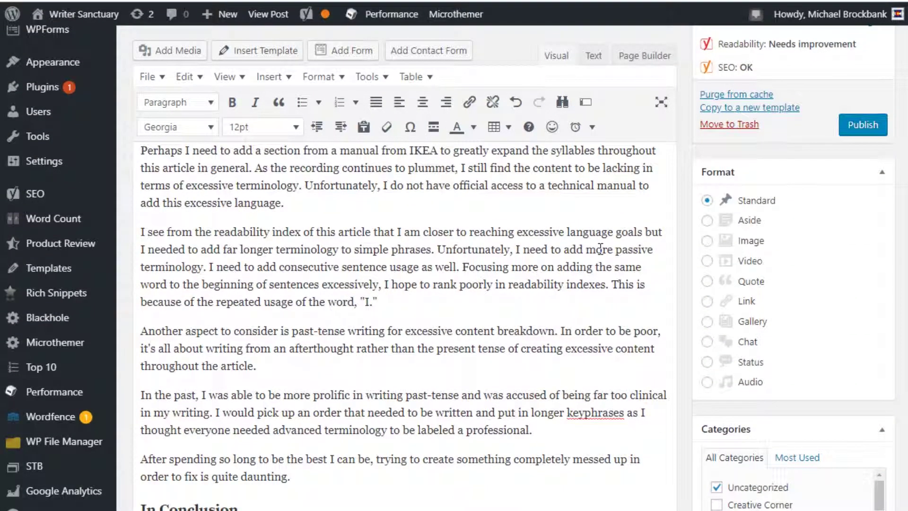
{"action": "left_click", "coordinate": [222, 331]}
{"action": "left_click", "coordinate": [593, 55]}
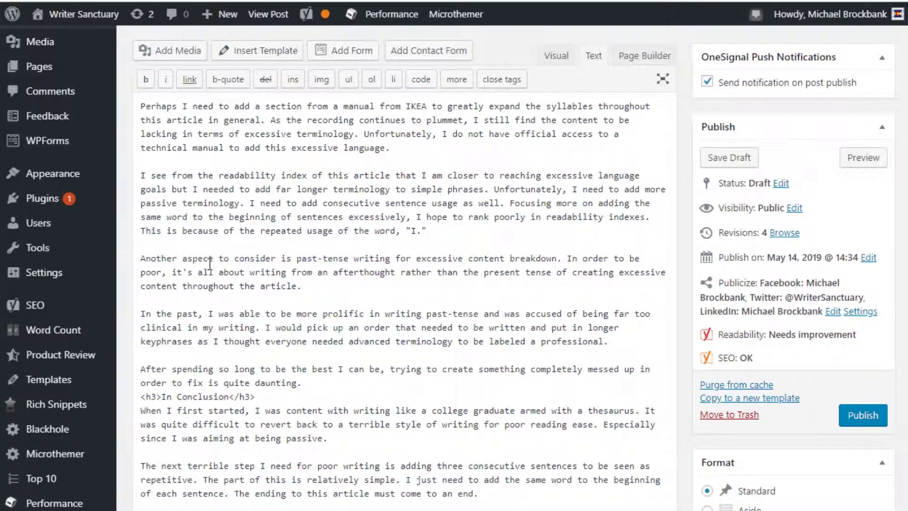
{"action": "type", "text": "h3>,/h3>"}
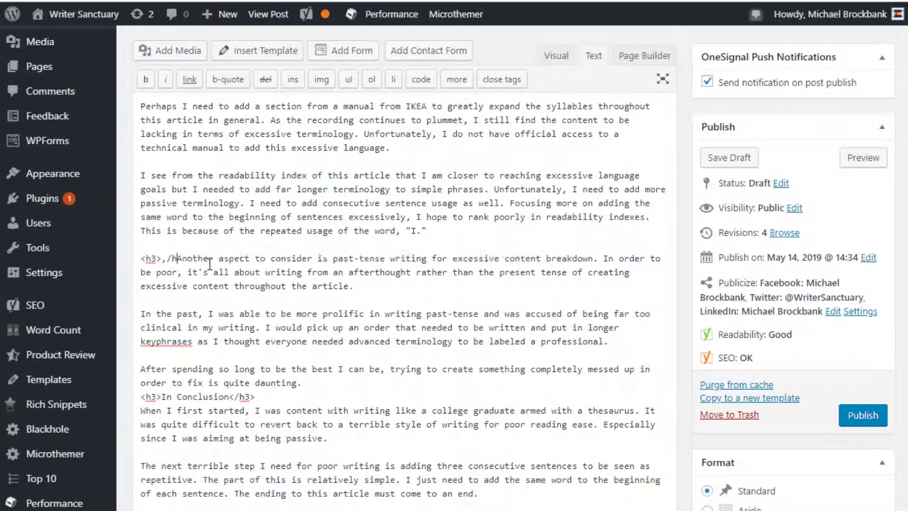
{"action": "key", "text": "Left"}
{"action": "key", "text": "Left"}
{"action": "key", "text": "Left"}
{"action": "key", "text": "Left"}
{"action": "key", "text": "BackSpace"}
{"action": "type", "text": "<h3>"}
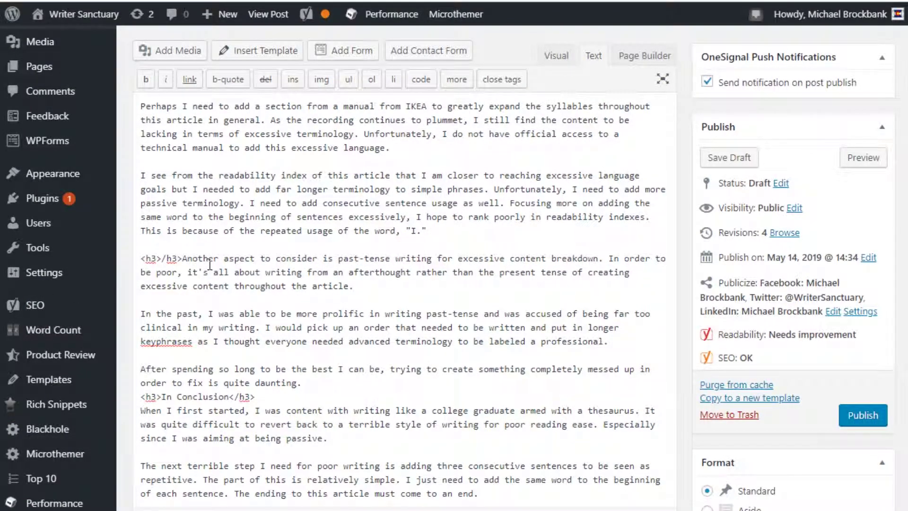
Enter "Past-tense Writing" as the text of the new h3 heading
{"action": "type", "text": "Past Tesn"}
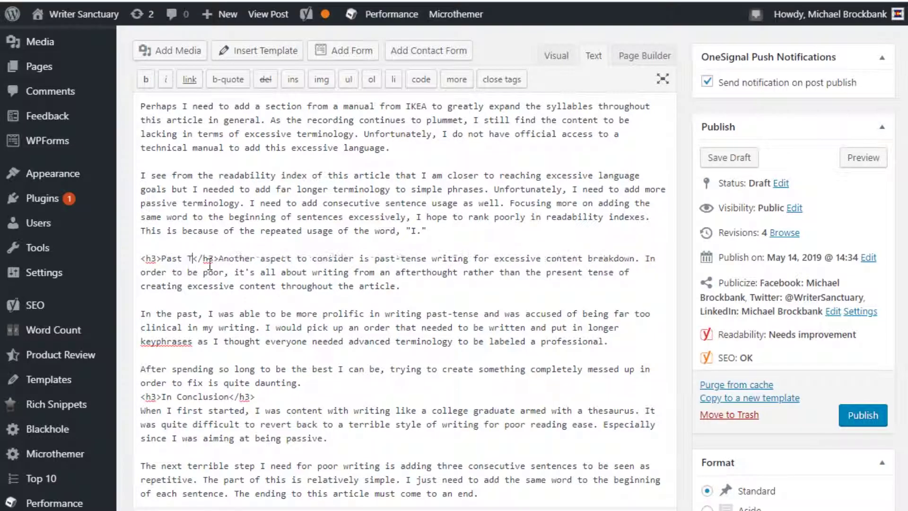
{"action": "key", "text": "BackSpace"}
{"action": "key", "text": "BackSpace"}
{"action": "key", "text": "BackSpace"}
{"action": "key", "text": "BackSpace"}
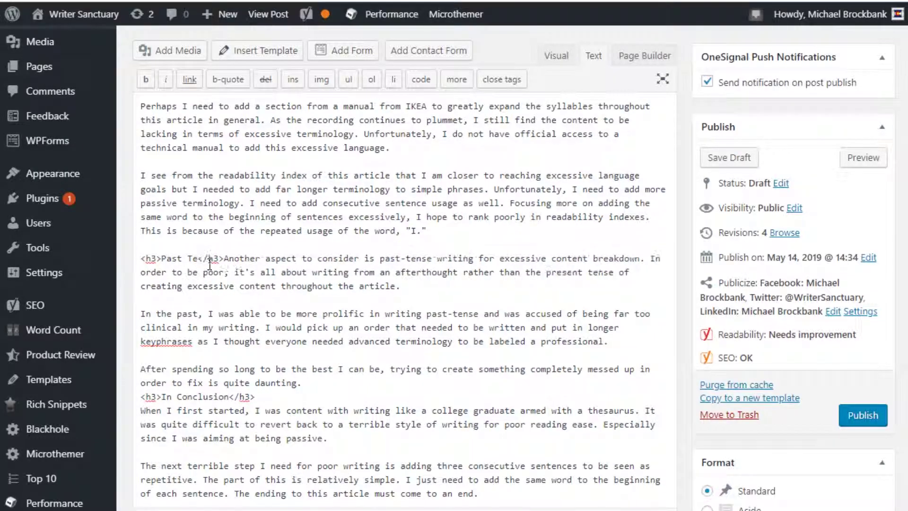
{"action": "key", "text": "BackSpace"}
{"action": "type", "text": "-tense W"}
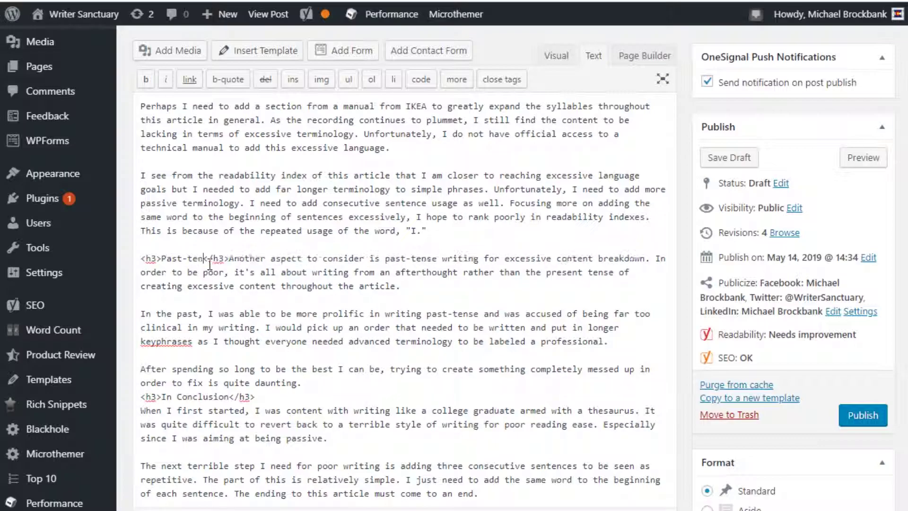
{"action": "type", "text": "riting"}
Move the "Another aspect to consider" paragraph onto its own line below the heading and return to the visual view
{"action": "key", "text": "Right"}
{"action": "key", "text": "Right"}
{"action": "key", "text": "Right"}
{"action": "key", "text": "Right"}
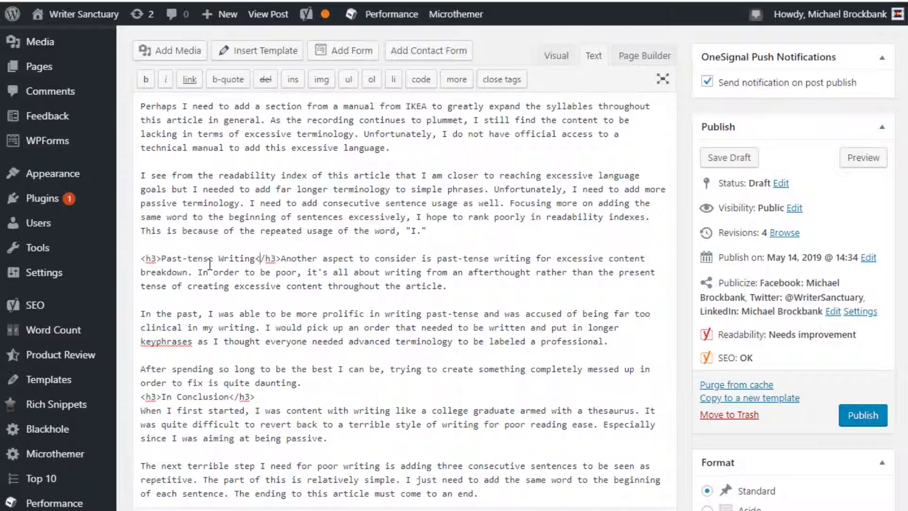
{"action": "key", "text": "Right"}
{"action": "key", "text": "Return"}
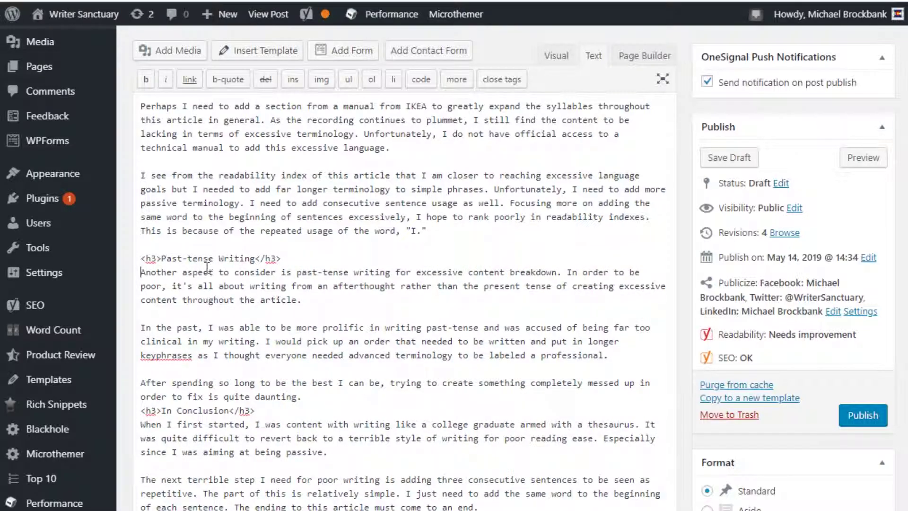
{"action": "left_click_drag", "start_coordinate": [291, 272], "coordinate": [551, 273]}
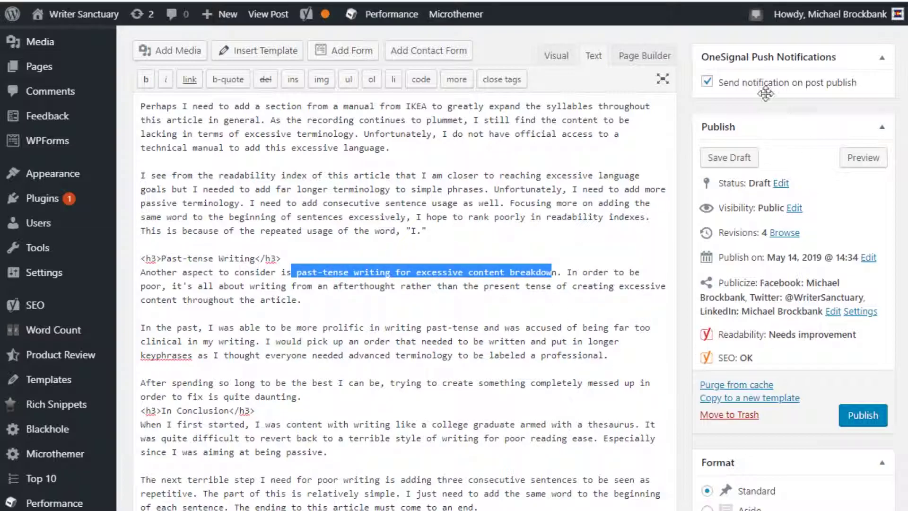
{"action": "left_click", "coordinate": [564, 58]}
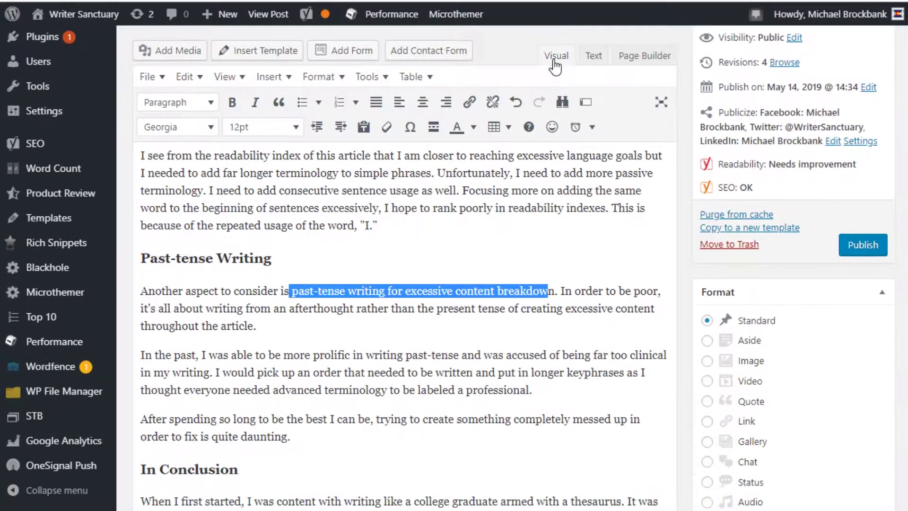
{"action": "left_click", "coordinate": [173, 264]}
Recheck the subheading distribution and the remaining problems in the Readability analysis
{"action": "scroll", "coordinate": [285, 324], "scroll_direction": "down", "scroll_amount": 10}
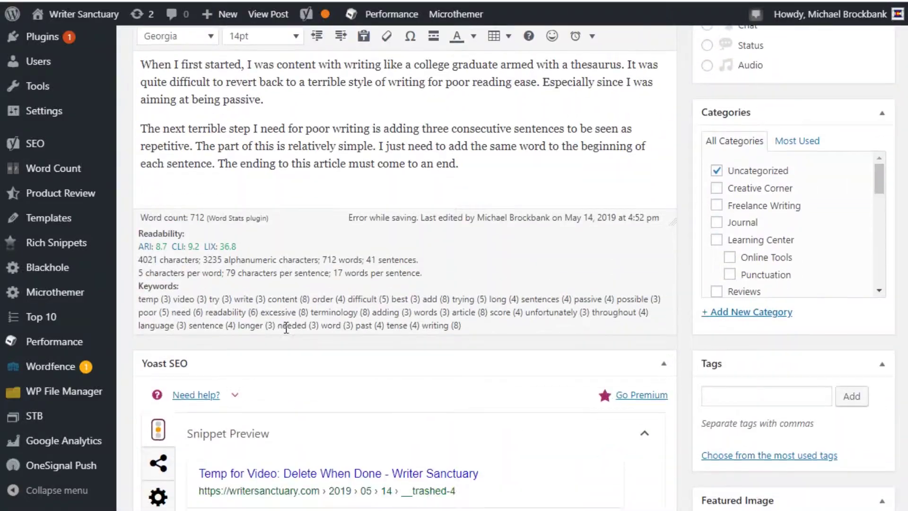
{"action": "scroll", "coordinate": [285, 327], "scroll_direction": "down", "scroll_amount": 10}
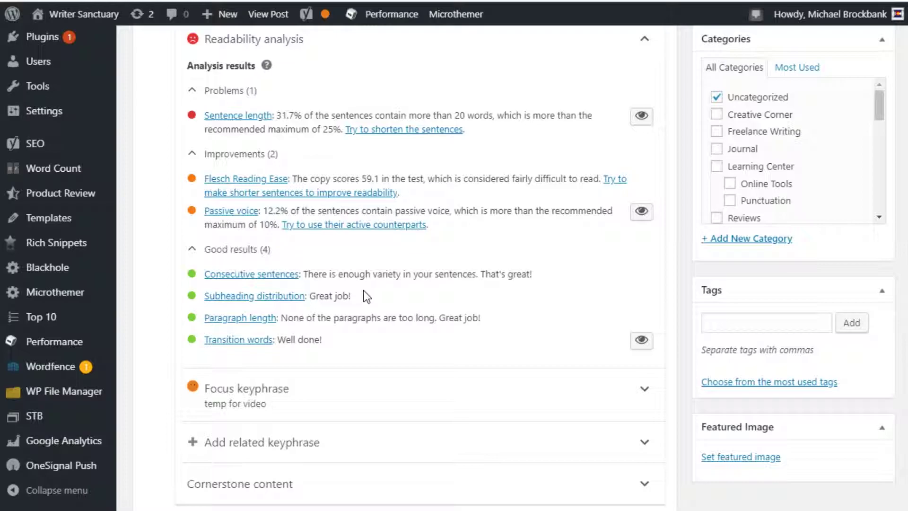
{"action": "scroll", "coordinate": [365, 291], "scroll_direction": "down", "scroll_amount": 2}
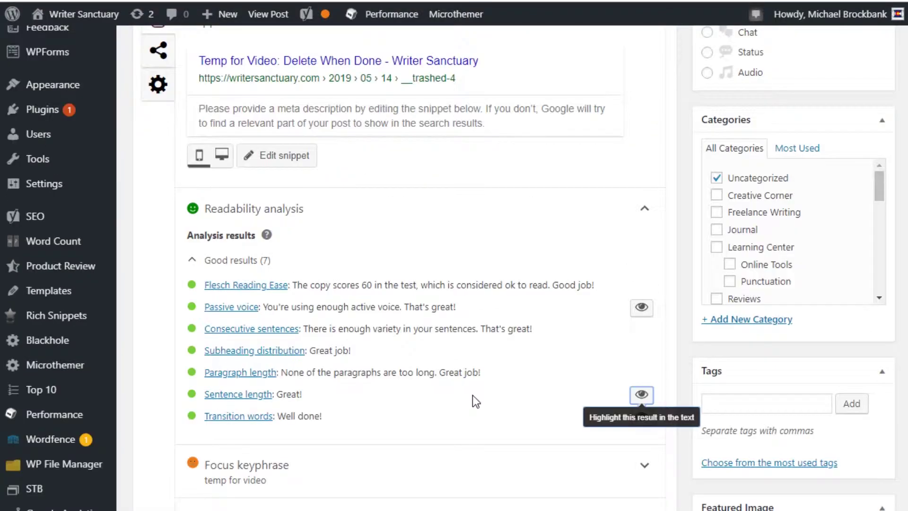
Review the reworded article text and compare it with the Readability analysis results
{"action": "scroll", "coordinate": [472, 395], "scroll_direction": "up", "scroll_amount": 15}
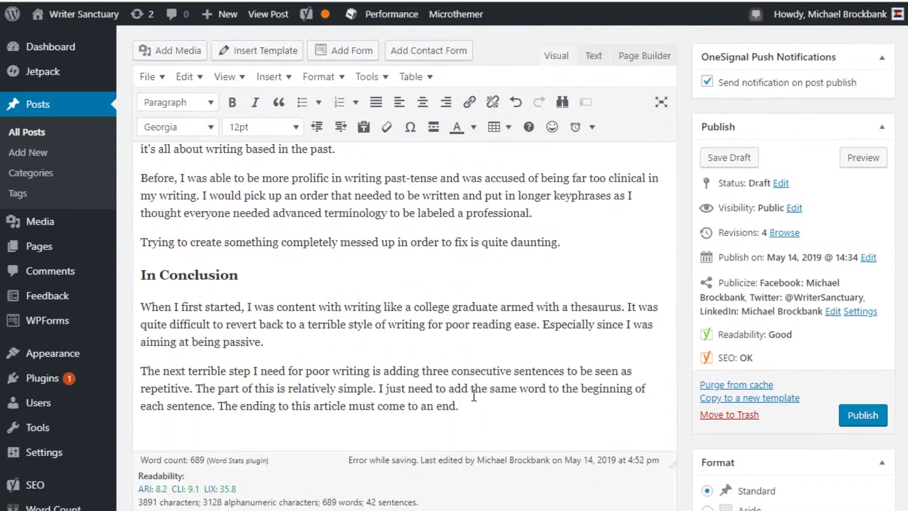
{"action": "scroll", "coordinate": [474, 395], "scroll_direction": "up", "scroll_amount": 9}
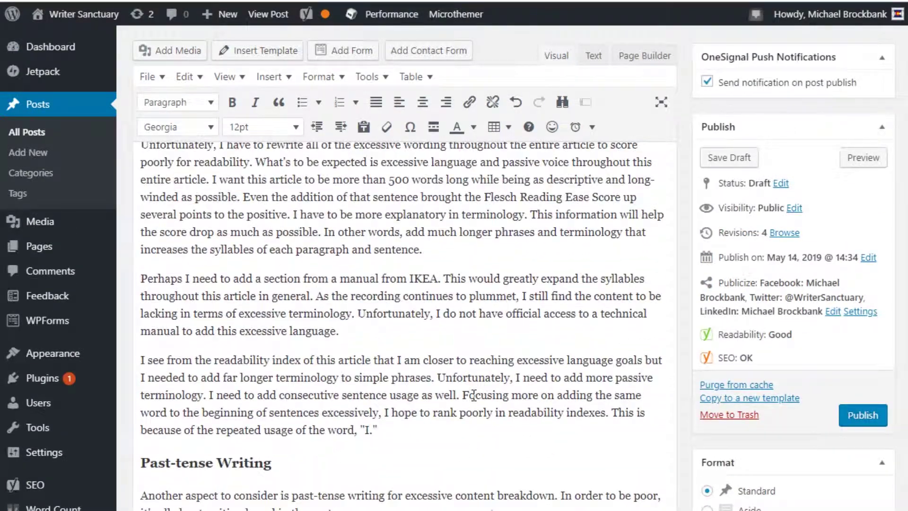
{"action": "scroll", "coordinate": [474, 396], "scroll_direction": "down", "scroll_amount": 6}
{"action": "scroll", "coordinate": [474, 396], "scroll_direction": "down", "scroll_amount": 15}
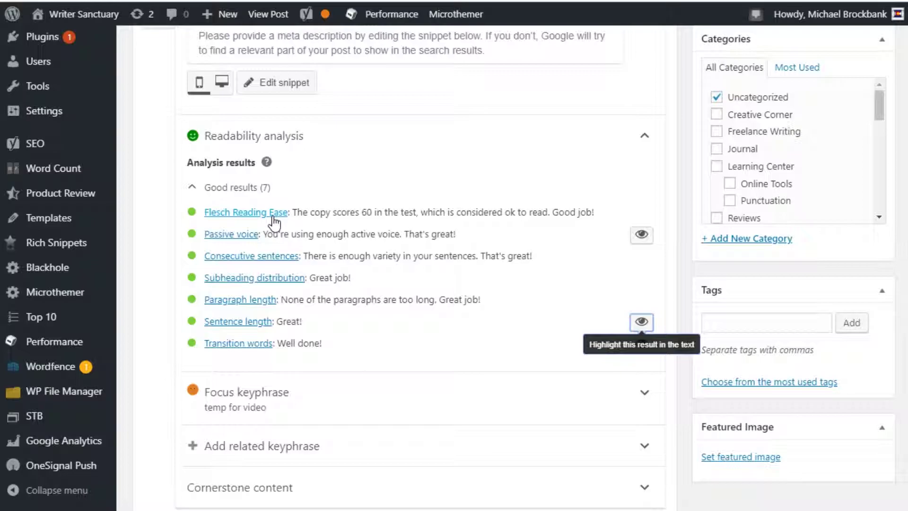
Expand the Focus keyphrase analysis and examine its problems, improvements and good results
{"action": "scroll", "coordinate": [273, 219], "scroll_direction": "down", "scroll_amount": 5}
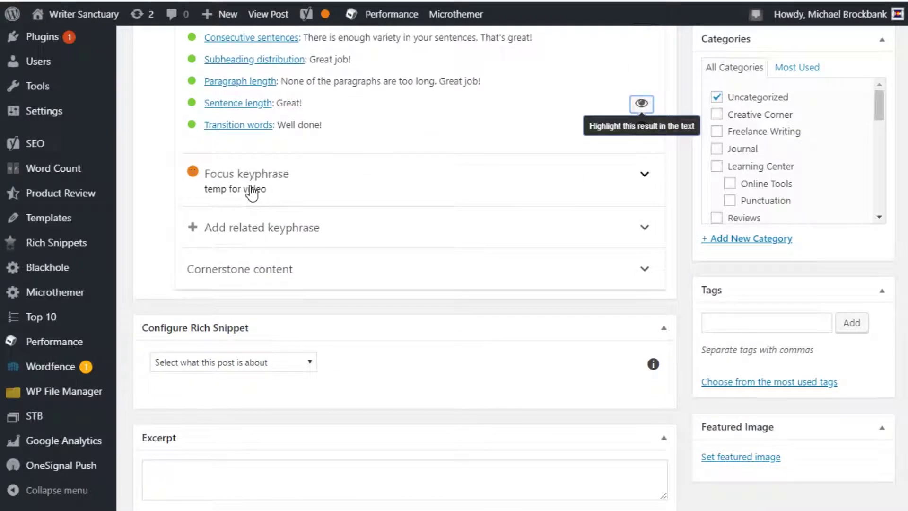
{"action": "left_click", "coordinate": [261, 183]}
{"action": "scroll", "coordinate": [262, 184], "scroll_direction": "down", "scroll_amount": 5}
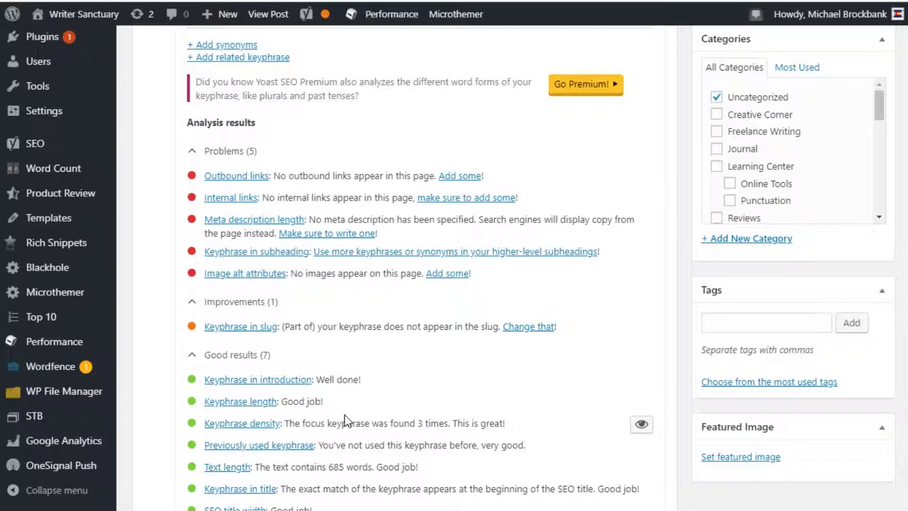
{"action": "scroll", "coordinate": [345, 415], "scroll_direction": "up", "scroll_amount": 2}
{"action": "scroll", "coordinate": [345, 416], "scroll_direction": "down", "scroll_amount": 3}
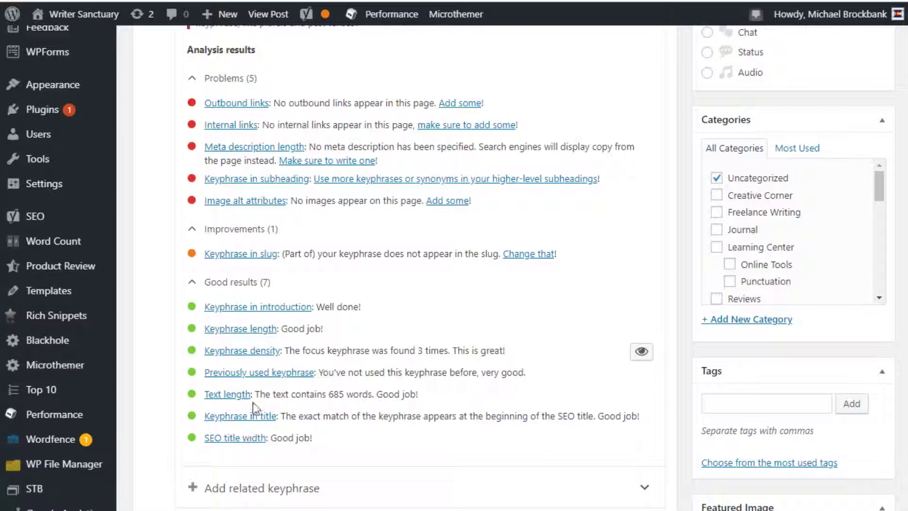
{"action": "scroll", "coordinate": [266, 378], "scroll_direction": "up", "scroll_amount": 2}
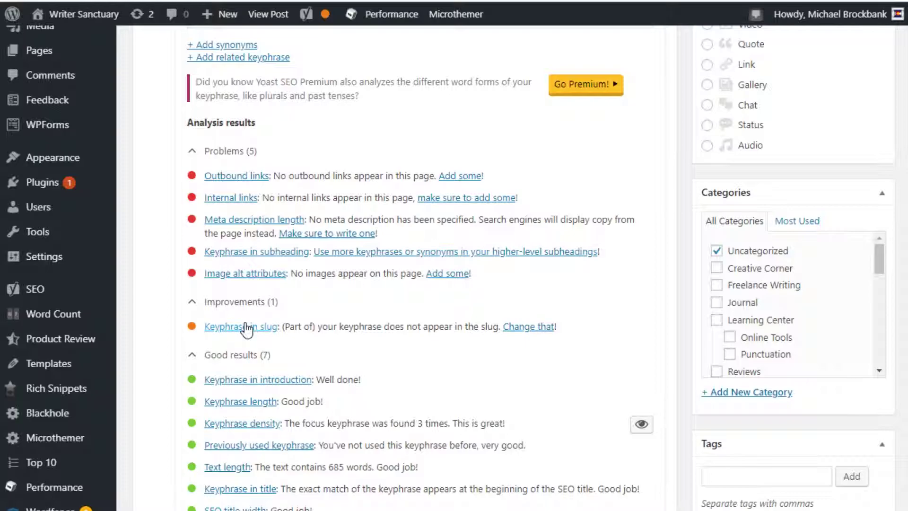
{"action": "scroll", "coordinate": [350, 374], "scroll_direction": "down", "scroll_amount": 5}
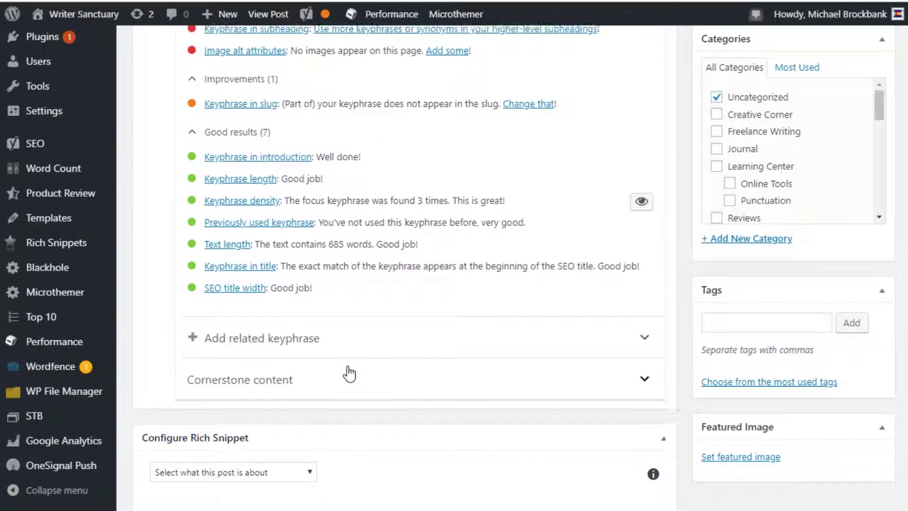
{"action": "scroll", "coordinate": [349, 374], "scroll_direction": "down", "scroll_amount": 2}
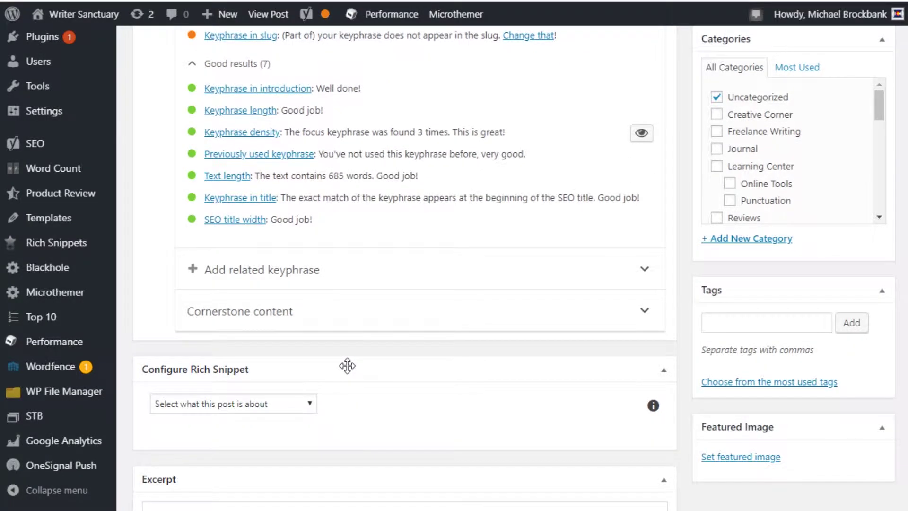
Split the first two paragraphs of the post, starting new ones at "Which is difficult" and "But when you train yourself"
{"action": "scroll", "coordinate": [347, 366], "scroll_direction": "up", "scroll_amount": 20}
{"action": "scroll", "coordinate": [348, 366], "scroll_direction": "up", "scroll_amount": 15}
{"action": "scroll", "coordinate": [349, 367], "scroll_direction": "up", "scroll_amount": 1}
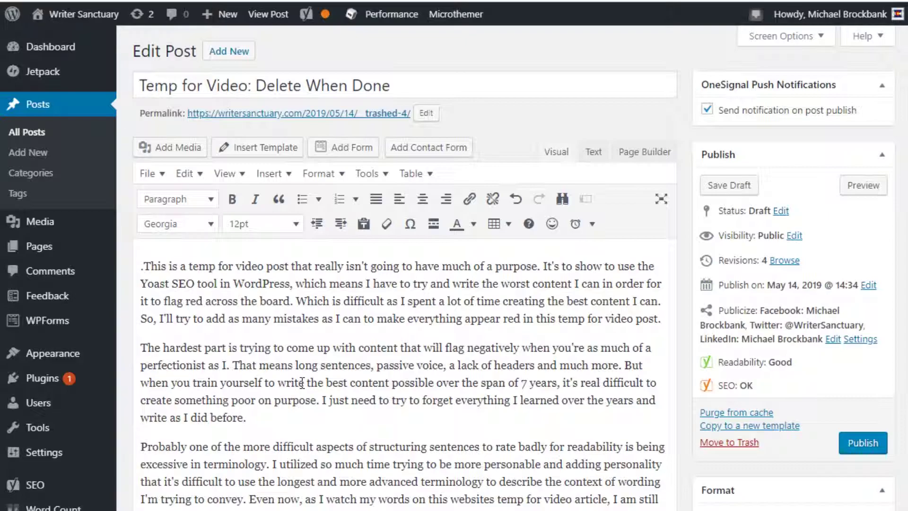
{"action": "left_click", "coordinate": [294, 301]}
{"action": "key", "text": "Return"}
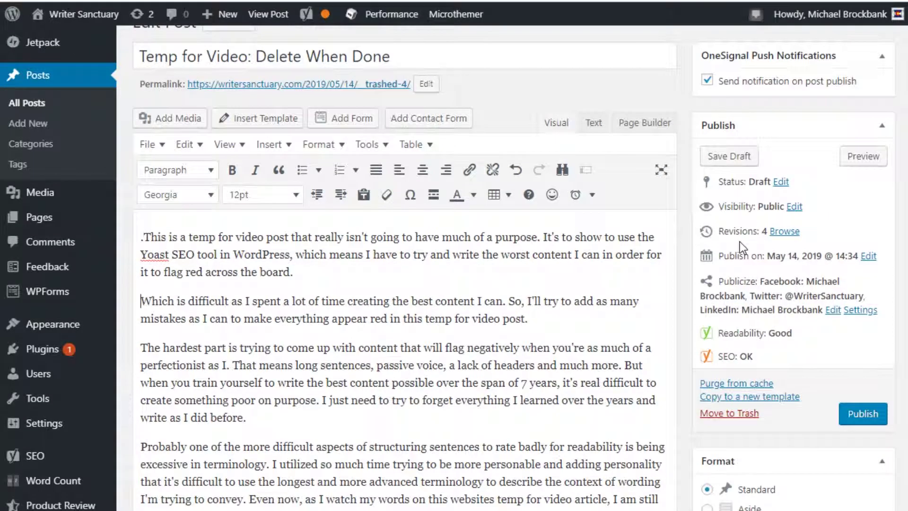
{"action": "left_click", "coordinate": [624, 365]}
{"action": "key", "text": "Return"}
{"action": "scroll", "coordinate": [263, 307], "scroll_direction": "down", "scroll_amount": 5}
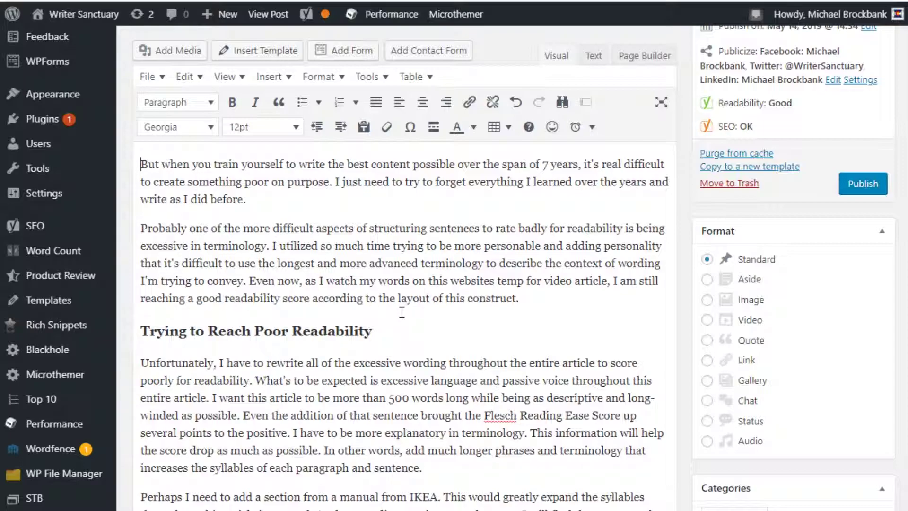
{"action": "scroll", "coordinate": [306, 318], "scroll_direction": "up", "scroll_amount": 6}
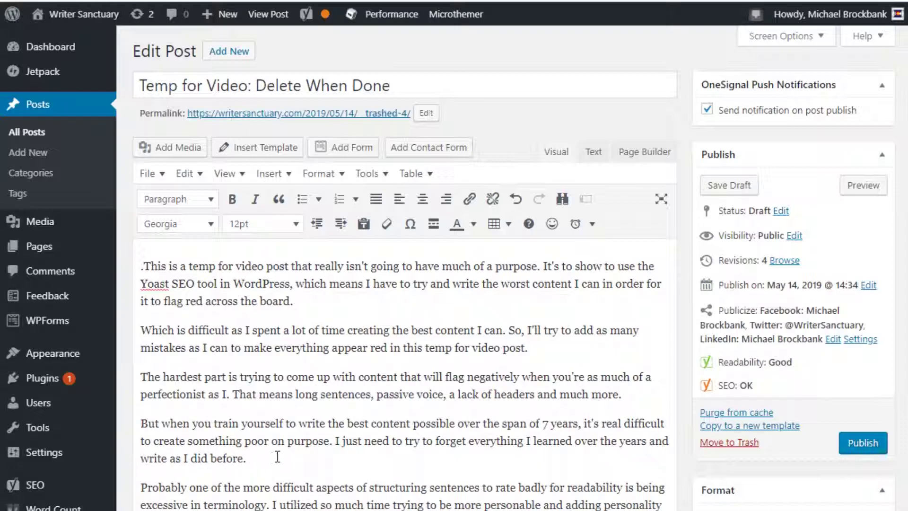
{"action": "scroll", "coordinate": [277, 456], "scroll_direction": "down", "scroll_amount": 10}
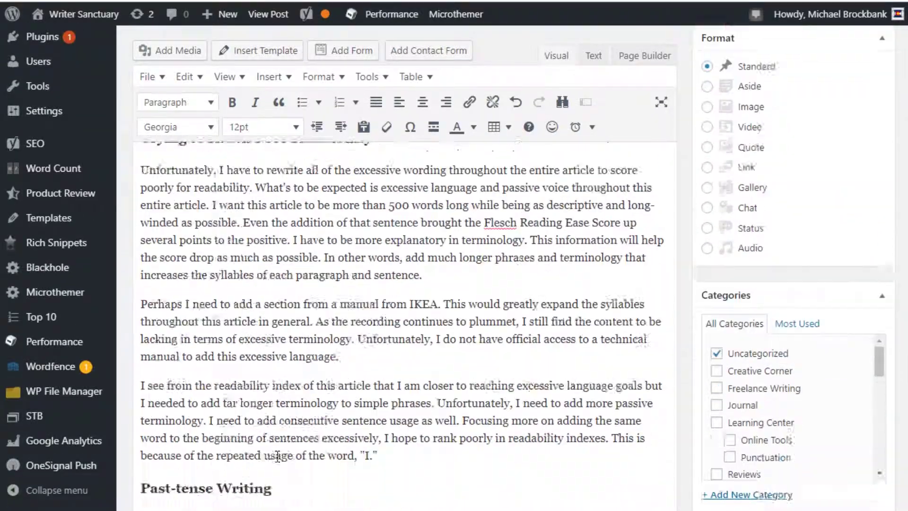